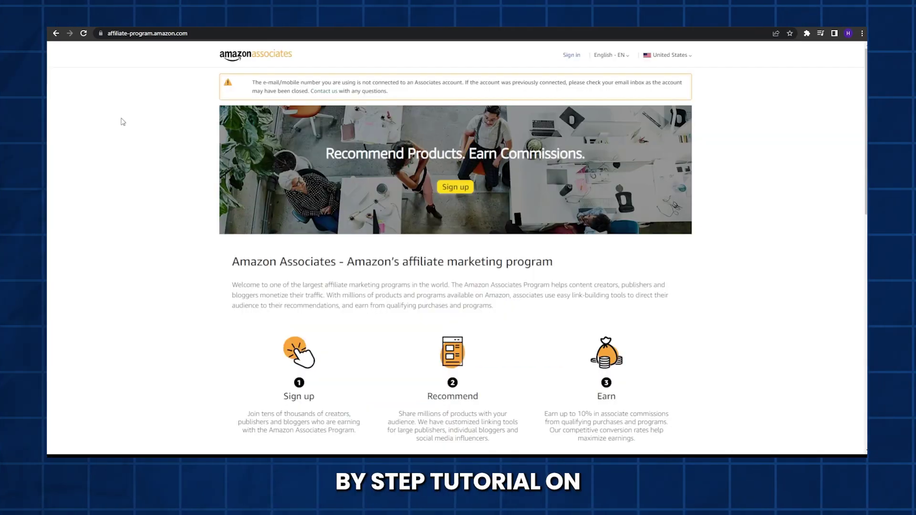
pyautogui.scroll(-2, 147, 192)
pyautogui.scroll(-2, 147, 193)
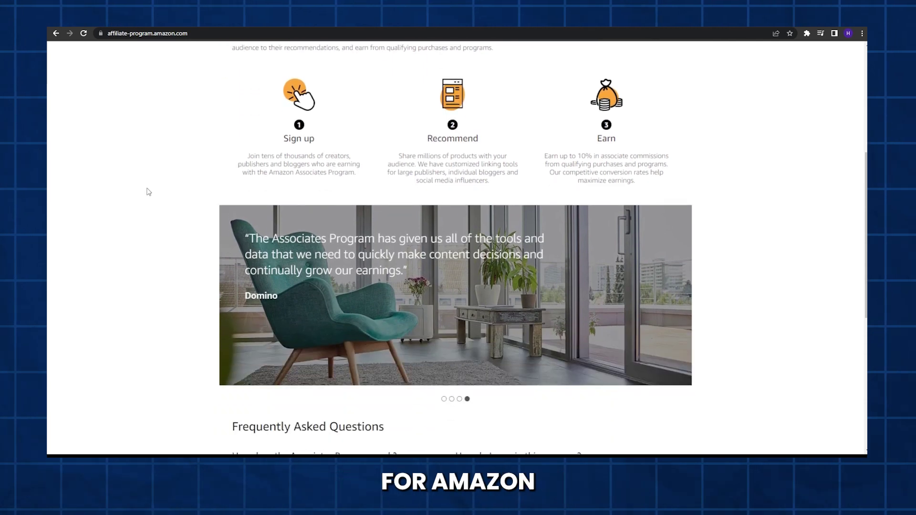
pyautogui.scroll(-2, 148, 191)
pyautogui.scroll(-2, 148, 192)
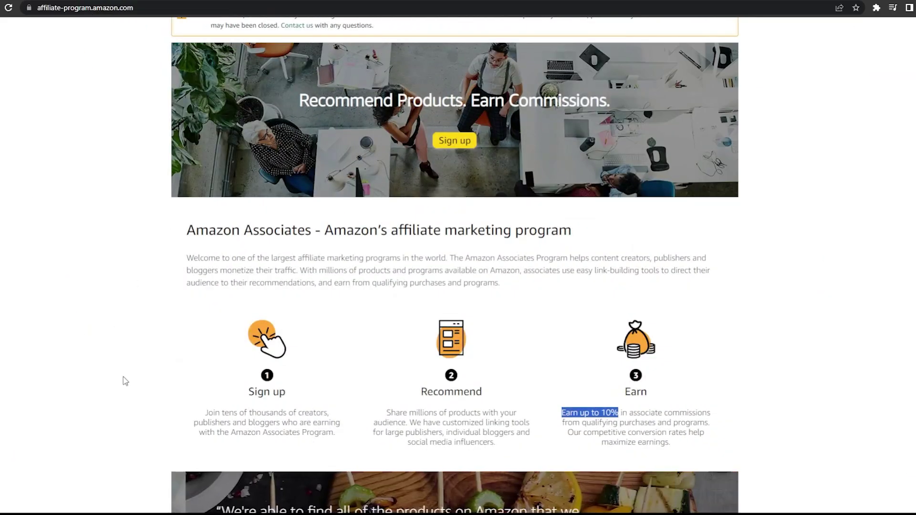
pyautogui.scroll(-3, 122, 380)
# Step: Clear the text selections on the Associates page before leaving for Amazon.com
pyautogui.click(100, 291)
pyautogui.scroll(-1, 239, 242)
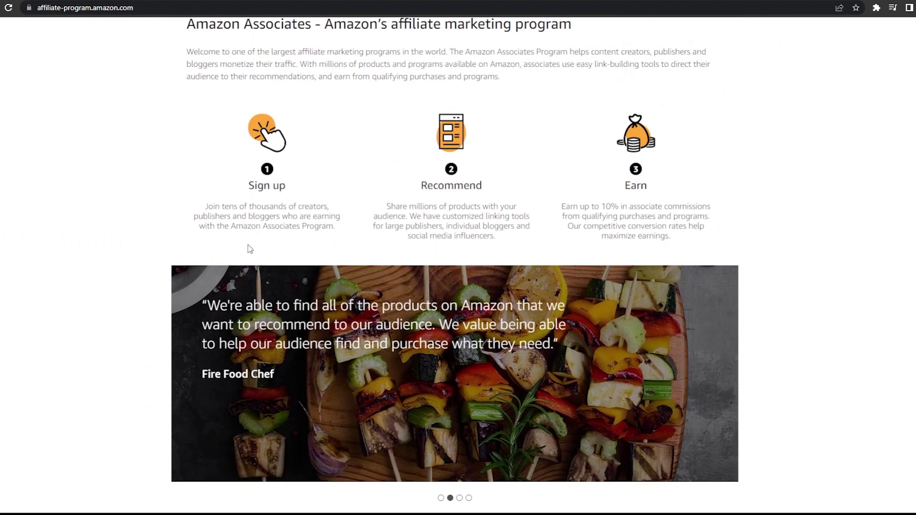
pyautogui.scroll(-1, 151, 279)
pyautogui.scroll(-1, 113, 347)
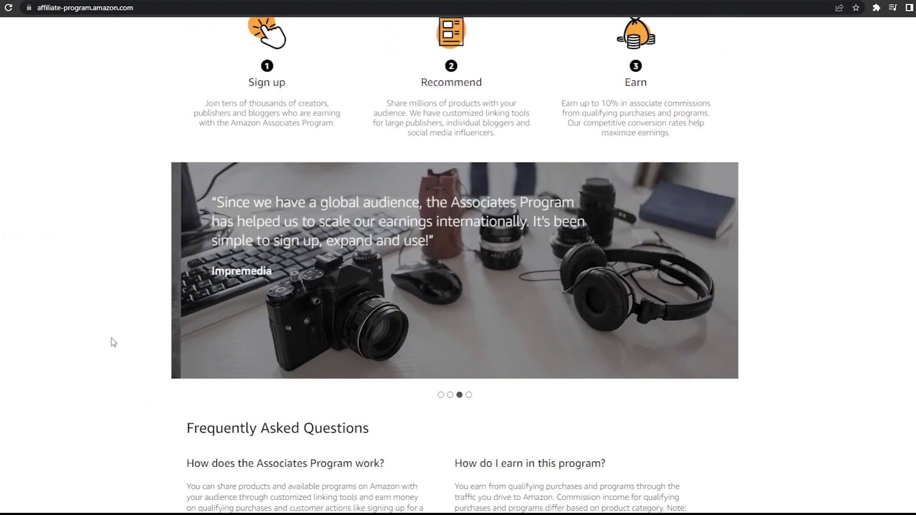
pyautogui.scroll(-1, 111, 342)
pyautogui.scroll(-2, 111, 343)
pyautogui.scroll(-1, 112, 342)
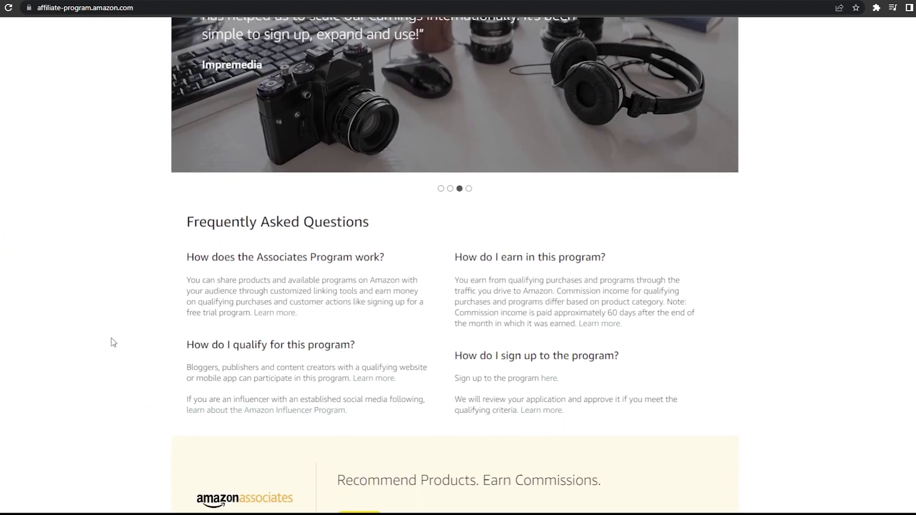
pyautogui.scroll(1, 115, 322)
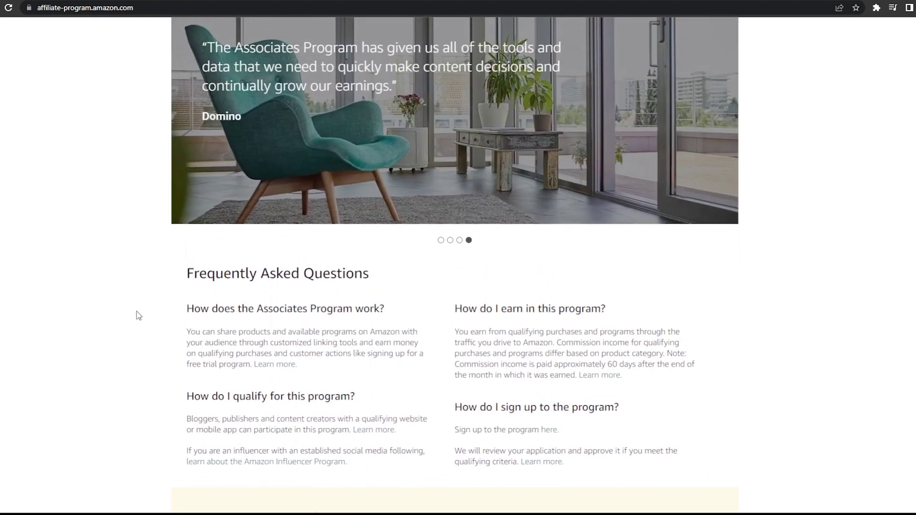
pyautogui.scroll(-2, 137, 311)
pyautogui.scroll(-1, 136, 311)
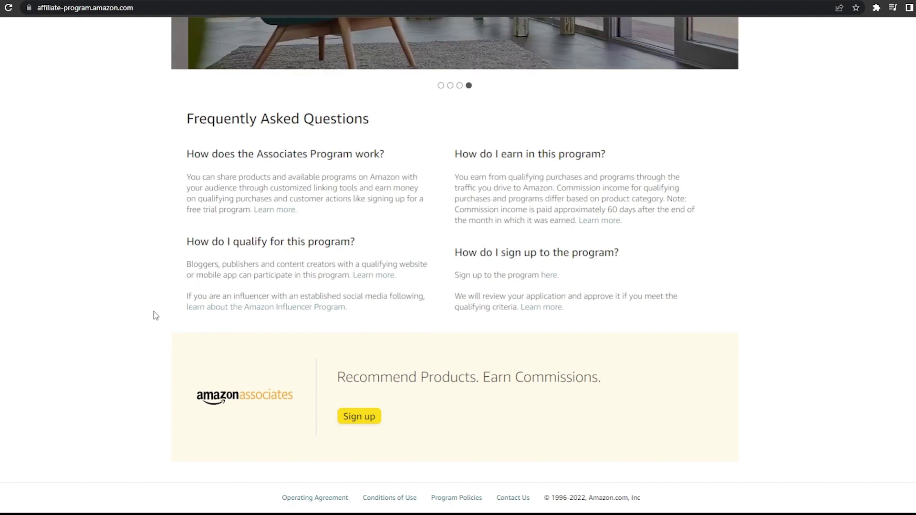
pyautogui.moveTo(338, 369); pyautogui.dragTo(608, 368)
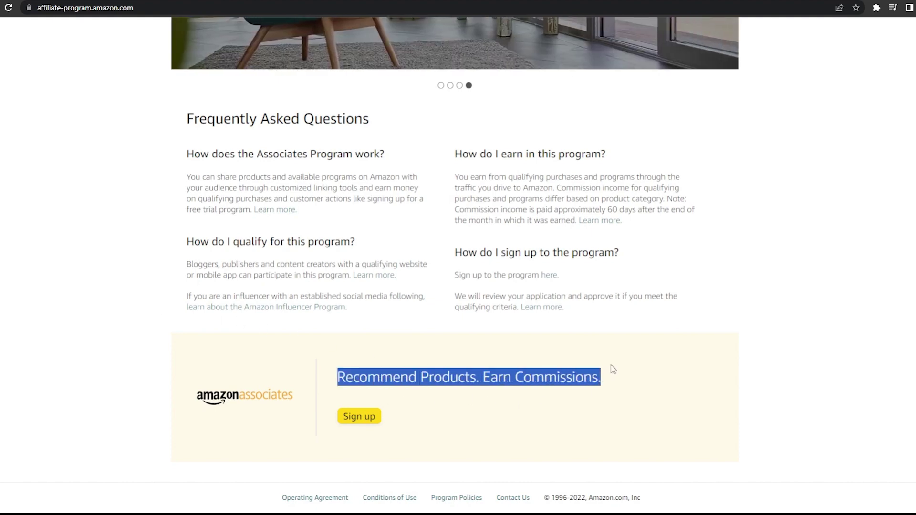
pyautogui.click(354, 396)
pyautogui.scroll(5, 263, 358)
pyautogui.scroll(3, 264, 354)
pyautogui.scroll(2, 279, 343)
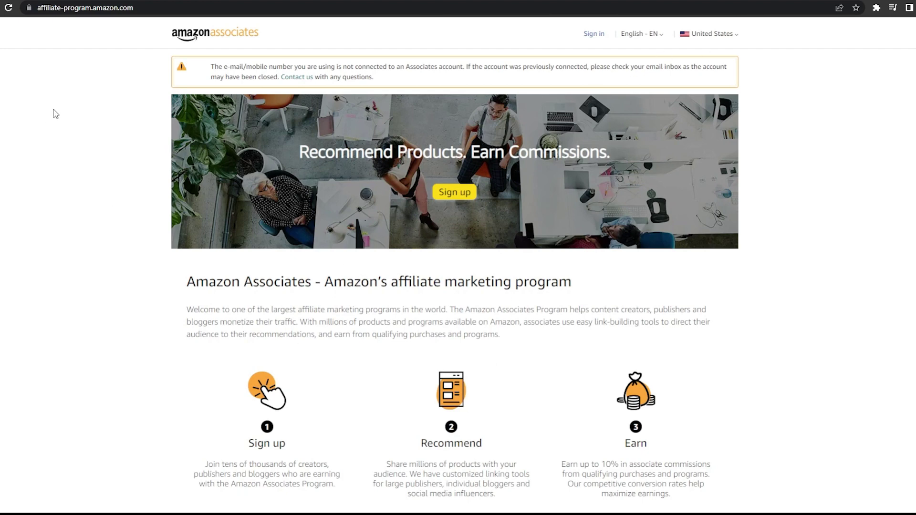
pyautogui.scroll(-2, 85, 198)
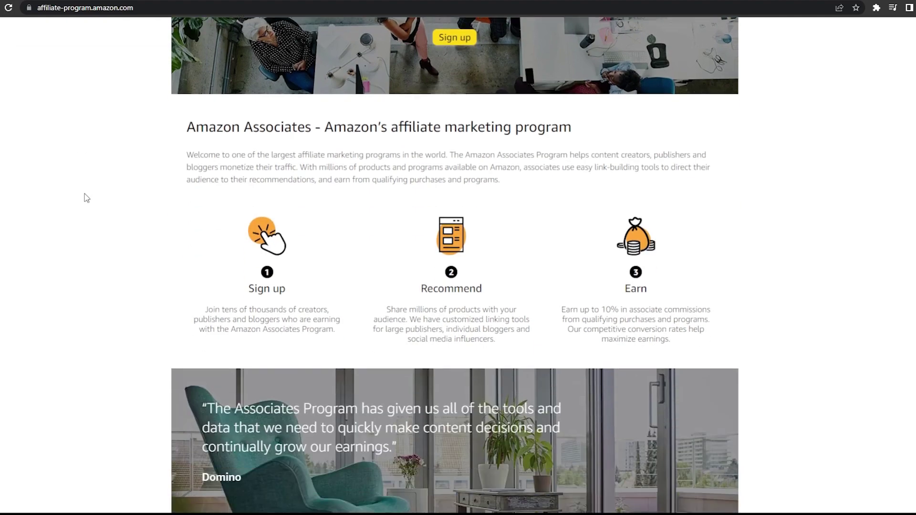
pyautogui.scroll(-2, 85, 198)
pyautogui.scroll(-2, 85, 198)
pyautogui.scroll(-1, 85, 197)
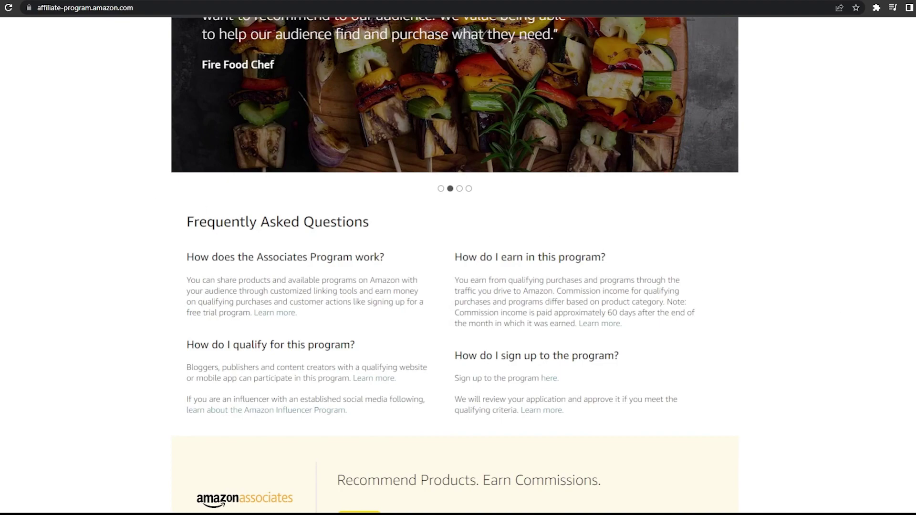
pyautogui.scroll(-2, 345, 45)
pyautogui.scroll(15, 345, 44)
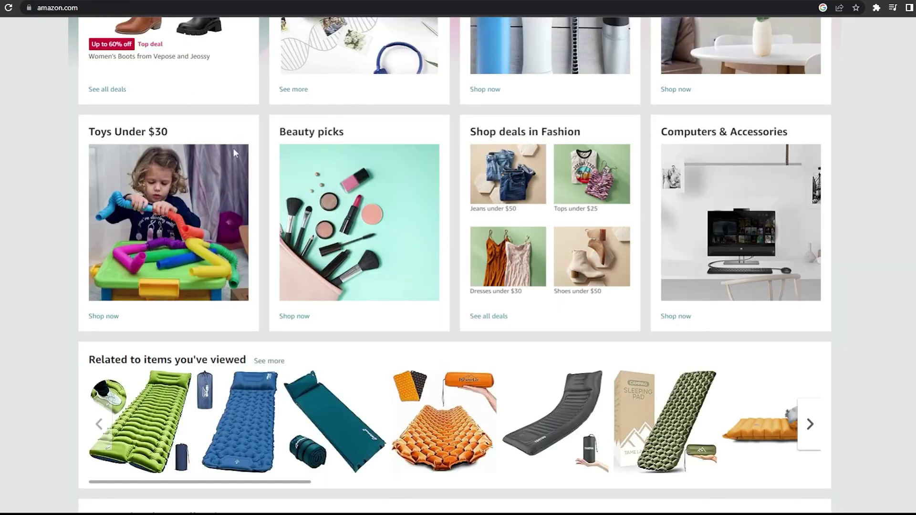
pyautogui.scroll(-4, 233, 153)
pyautogui.scroll(-5, 233, 152)
pyautogui.scroll(-10, 234, 152)
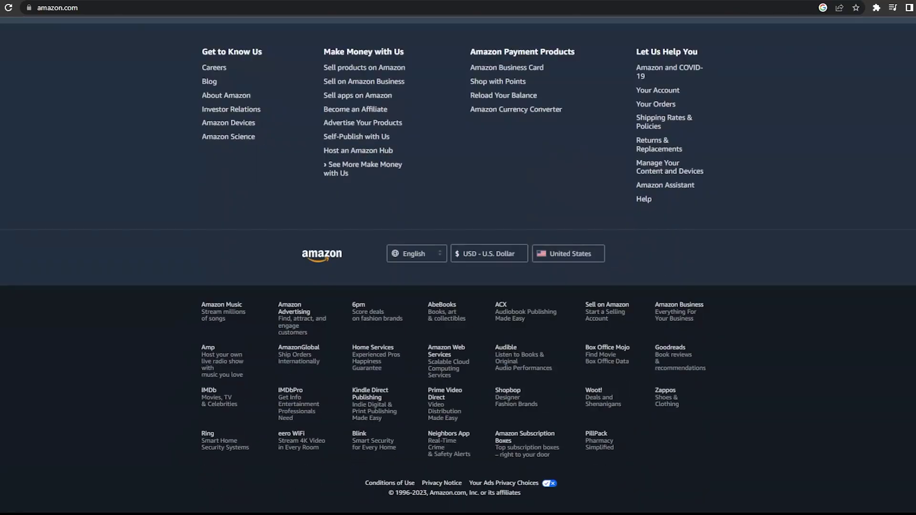
pyautogui.scroll(1, 458, 258)
pyautogui.scroll(3, 458, 257)
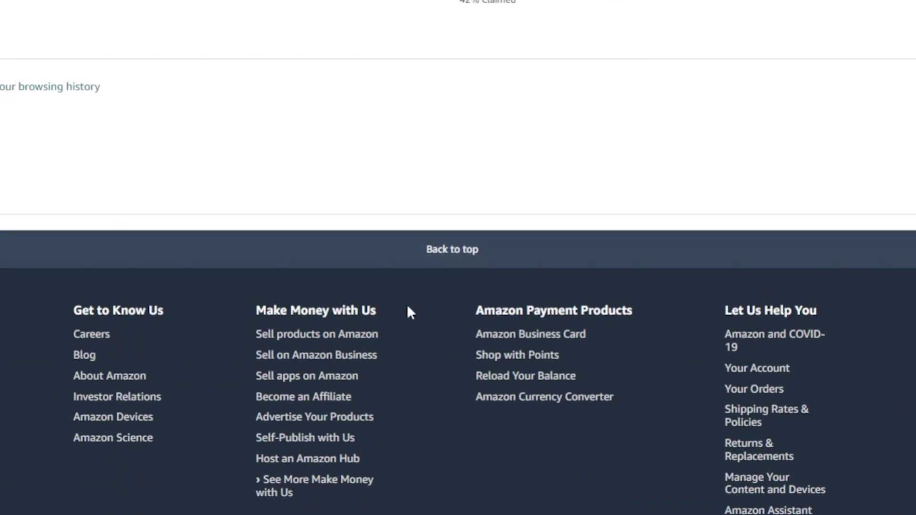
# Step: Highlight the Make Money with Us footer links that lead to Become an Affiliate
pyautogui.moveTo(406, 313); pyautogui.dragTo(310, 319)
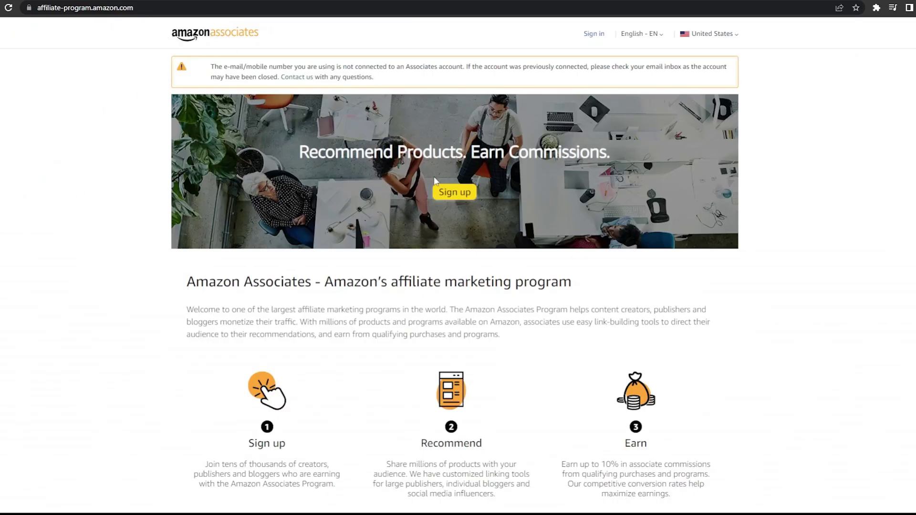
# Step: Highlight and clear the 'Recommend Products. Earn Commissions' headline before signing up
pyautogui.moveTo(298, 151); pyautogui.dragTo(605, 174)
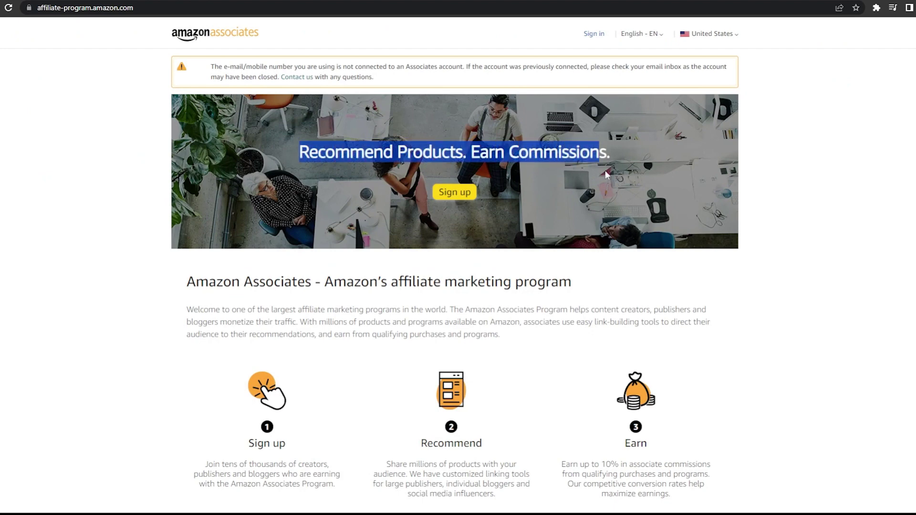
pyautogui.click(887, 190)
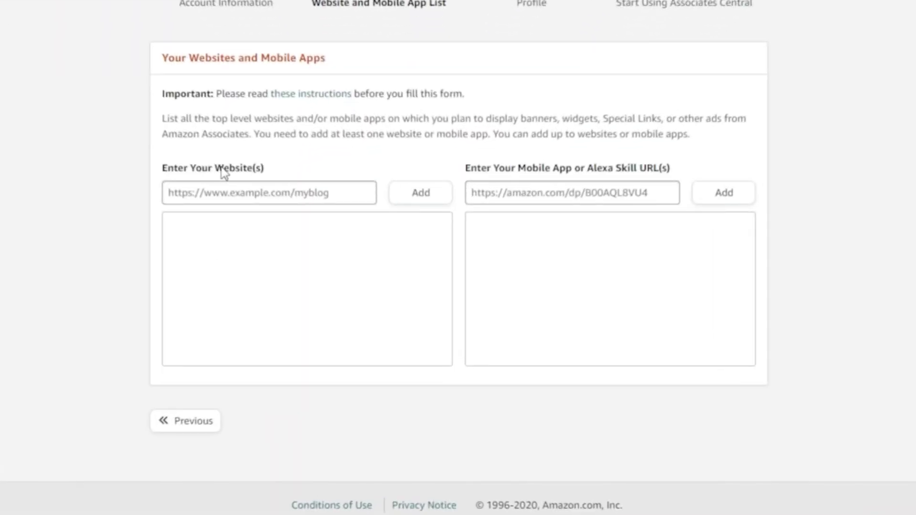
pyautogui.moveTo(325, 57); pyautogui.dragTo(21, 175)
pyautogui.click(20, 176)
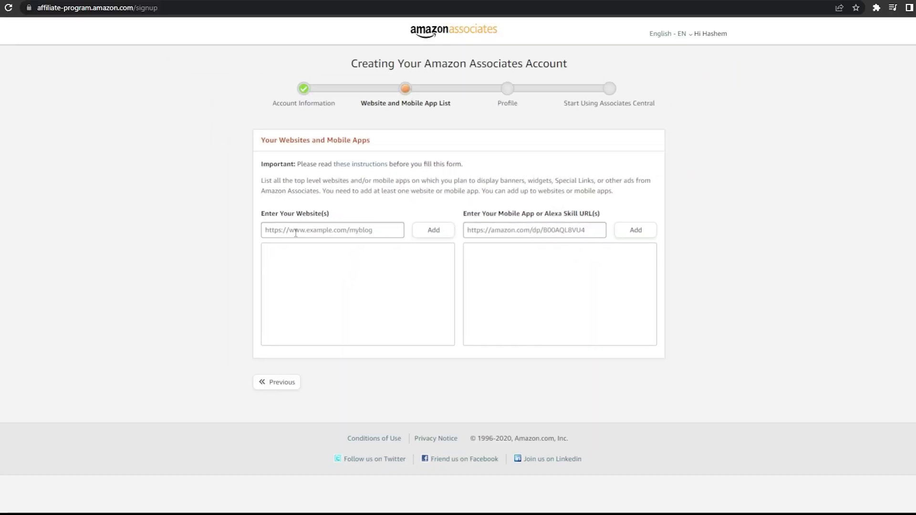
pyautogui.click(296, 233)
pyautogui.write('instagram.com/your pro')
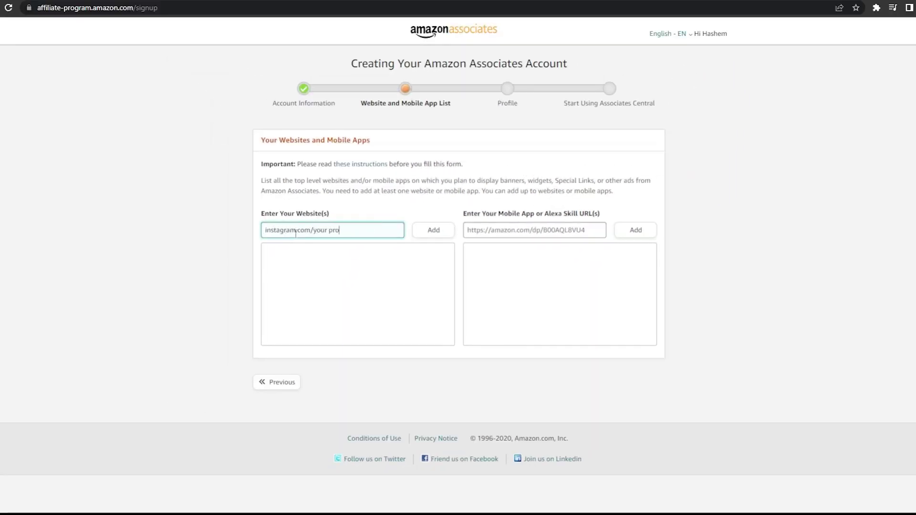
pyautogui.press('BackSpace')
pyautogui.press('BackSpace')
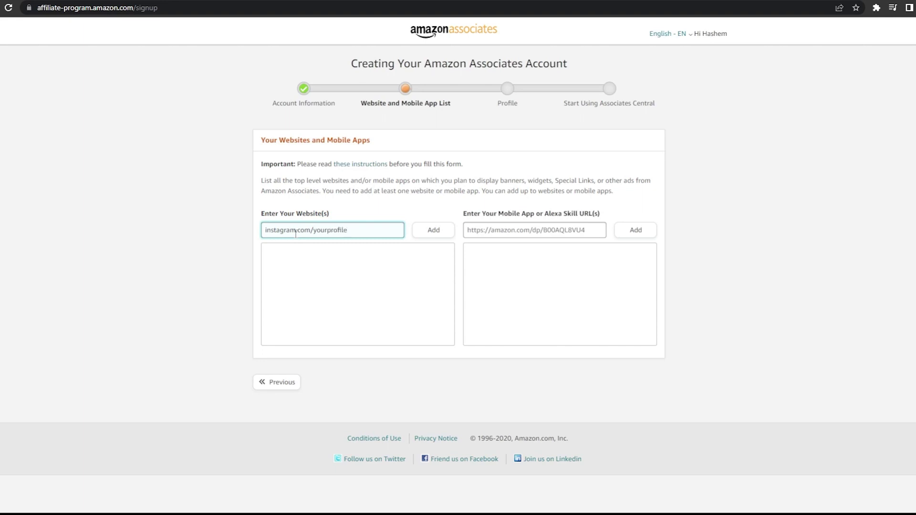
pyautogui.click(424, 230)
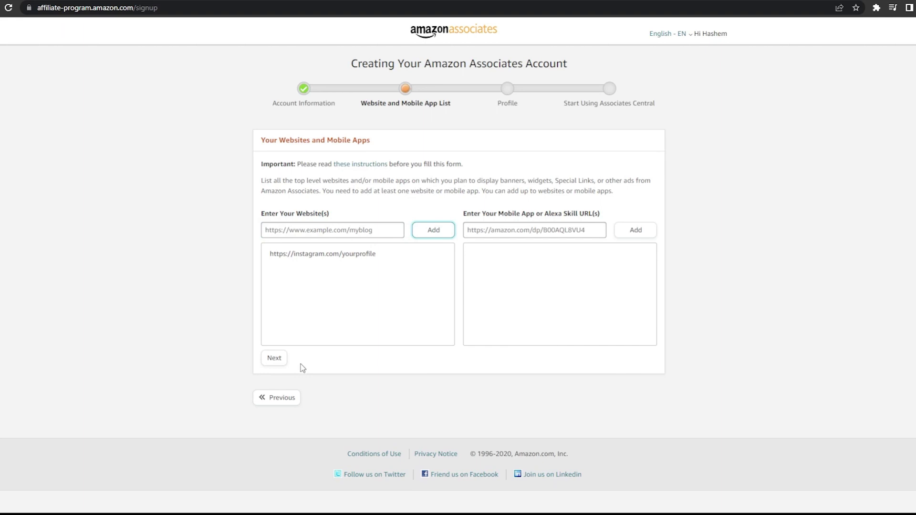
# Step: Declare the site isn't directed at children under 13 and confirm to reach Profile
pyautogui.click(277, 364)
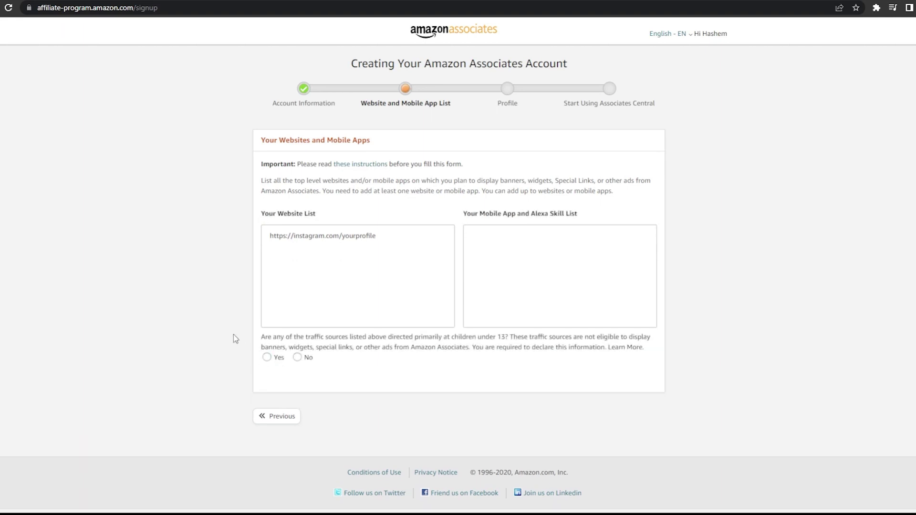
pyautogui.click(266, 357)
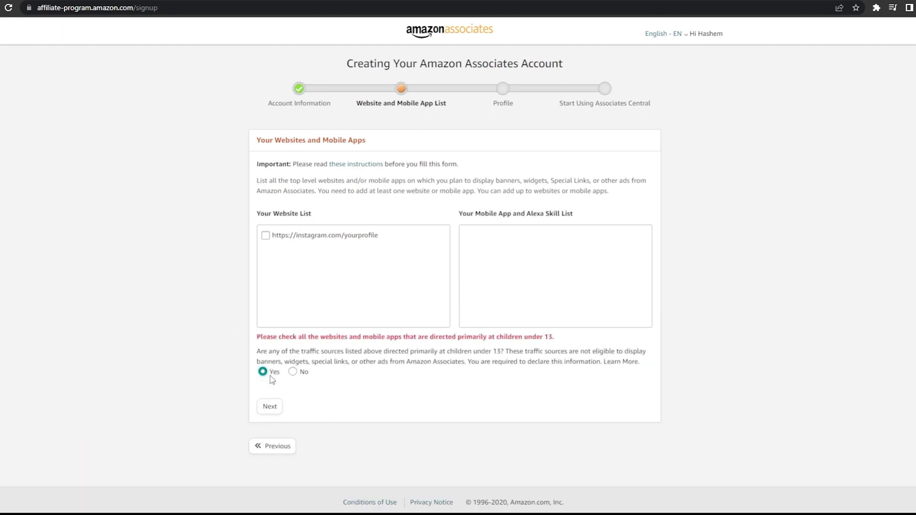
pyautogui.click(293, 371)
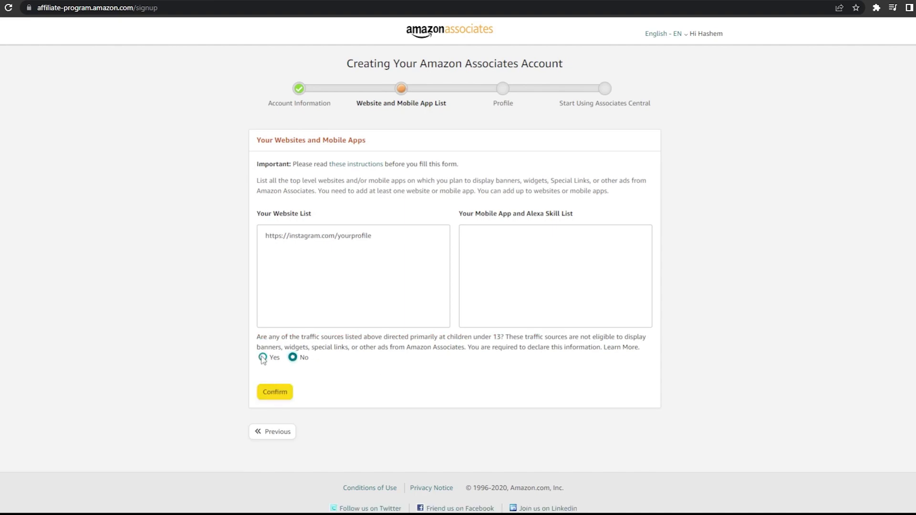
pyautogui.click(277, 392)
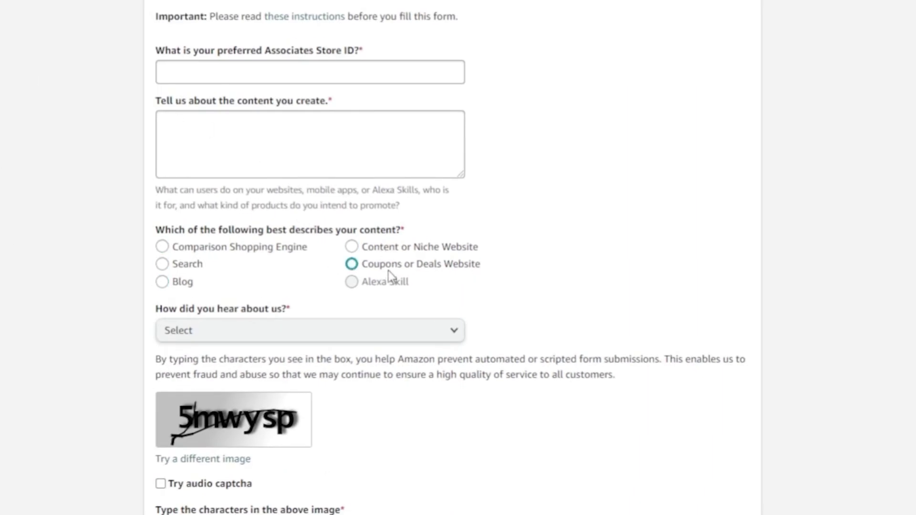
# Step: Choose Content or Niche Website and From the Amazon.com Website as the referral source
pyautogui.click(399, 247)
pyautogui.click(174, 335)
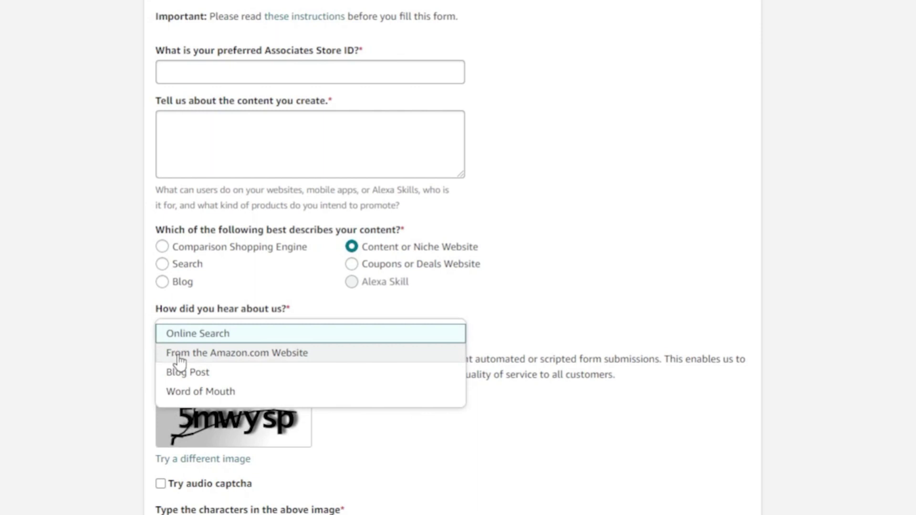
pyautogui.click(222, 352)
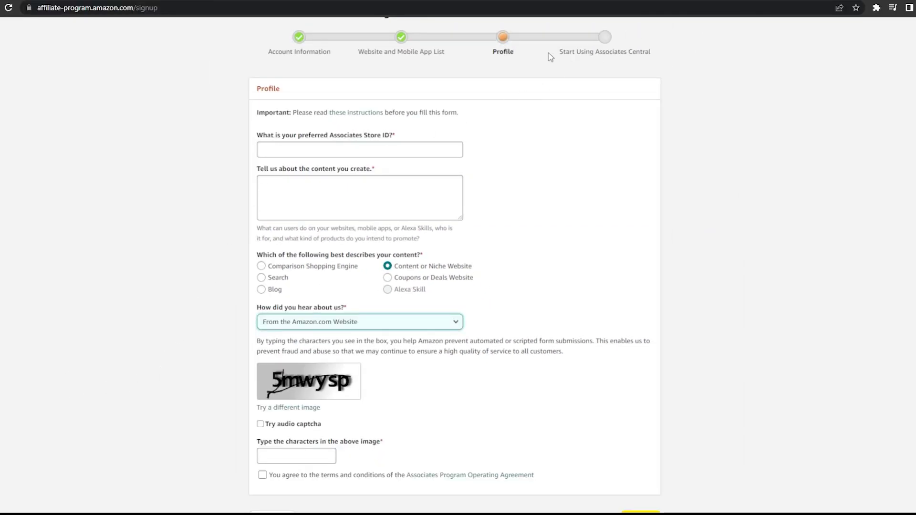
pyautogui.moveTo(549, 57); pyautogui.dragTo(705, 68)
pyautogui.click(705, 68)
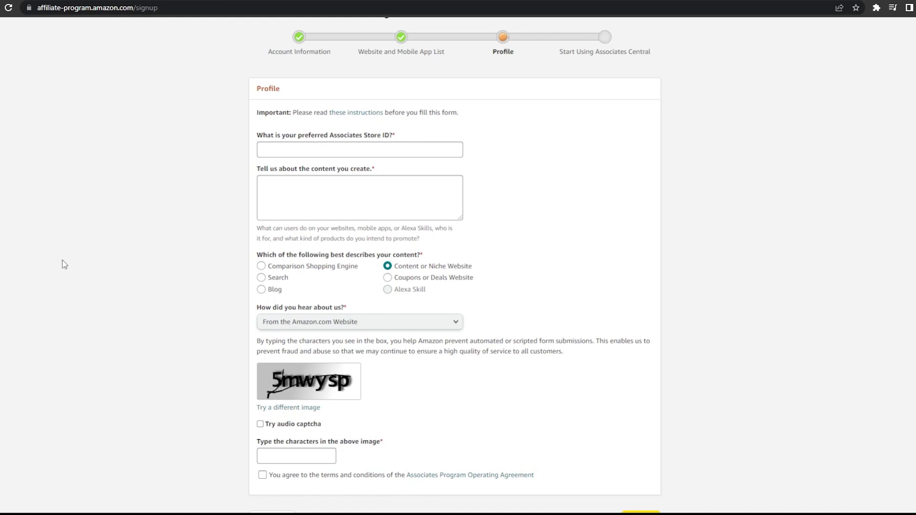
pyautogui.scroll(2, 62, 261)
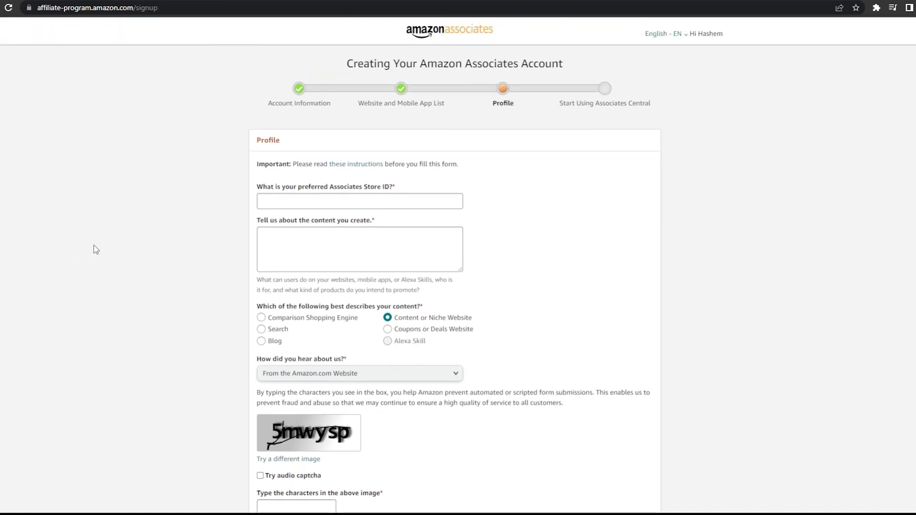
pyautogui.scroll(-3, 94, 245)
pyautogui.scroll(2, 94, 245)
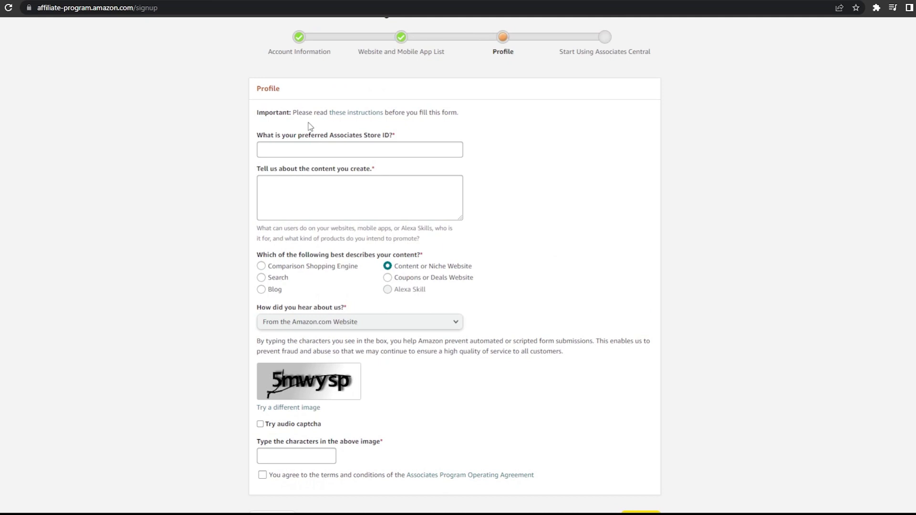
pyautogui.scroll(5, 40, 134)
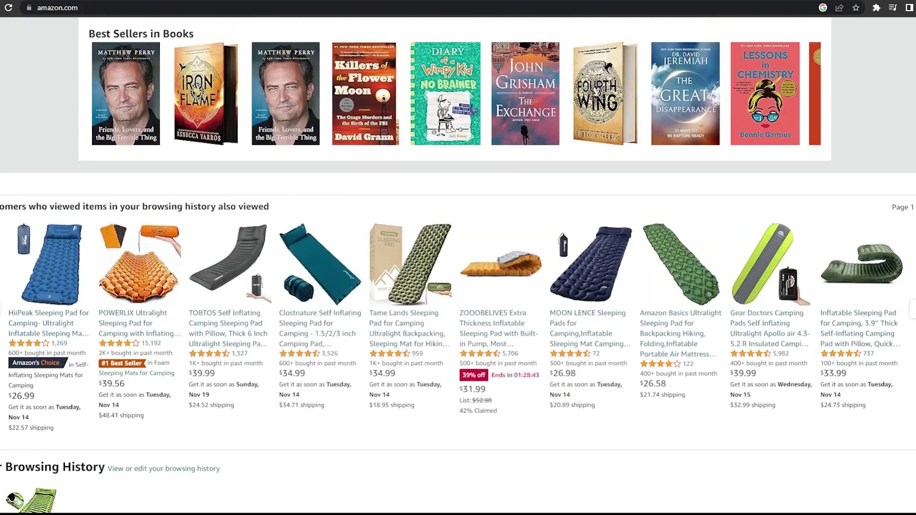
pyautogui.scroll(5, 311, 217)
pyautogui.scroll(4, 238, 247)
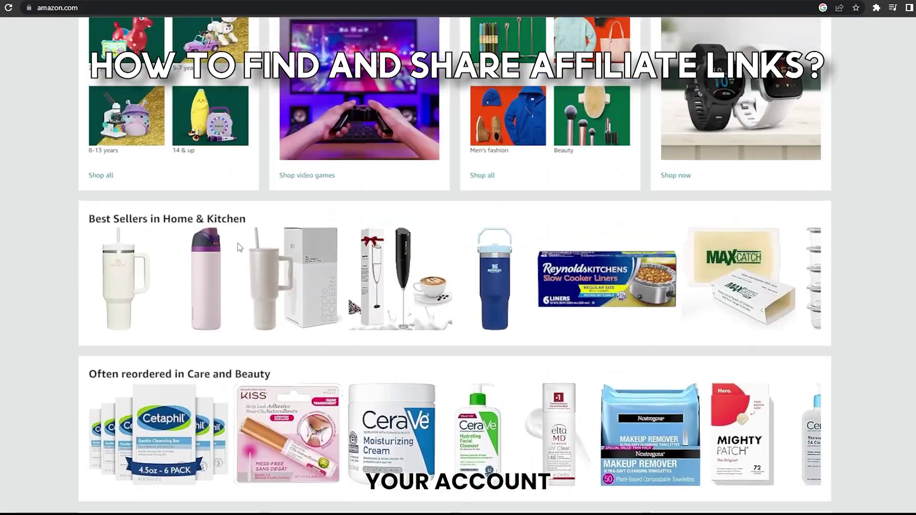
pyautogui.scroll(2, 238, 247)
pyautogui.scroll(1, 522, 256)
pyautogui.scroll(5, 522, 256)
pyautogui.scroll(2, 523, 117)
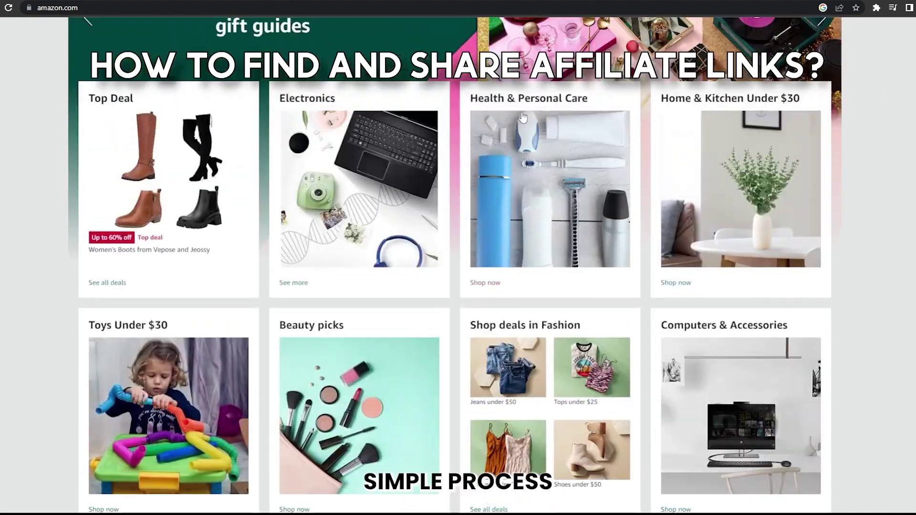
pyautogui.scroll(2, 523, 117)
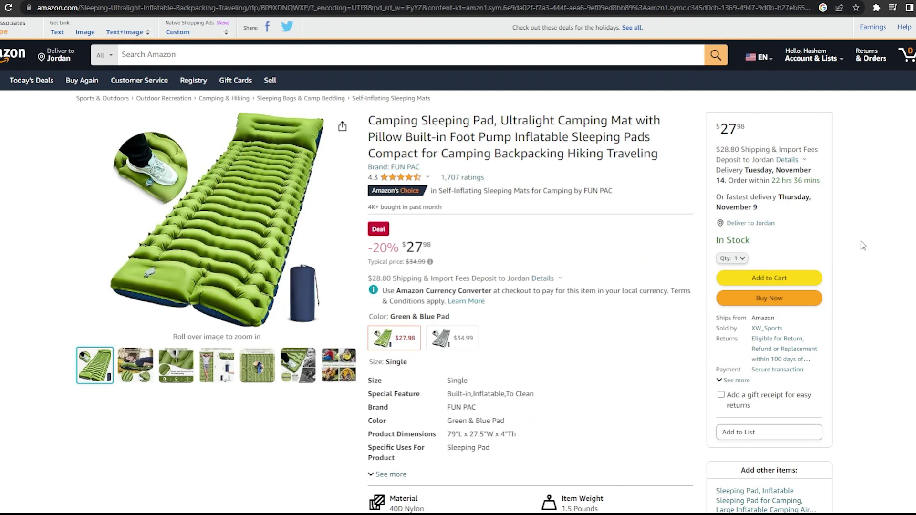
pyautogui.scroll(-2, 861, 242)
pyautogui.scroll(-1, 859, 245)
pyautogui.scroll(2, 856, 248)
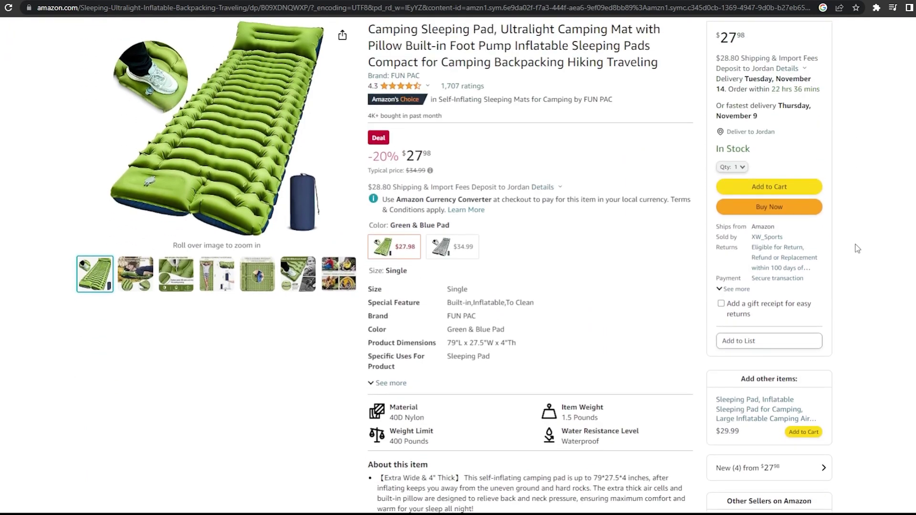
pyautogui.scroll(1, 852, 246)
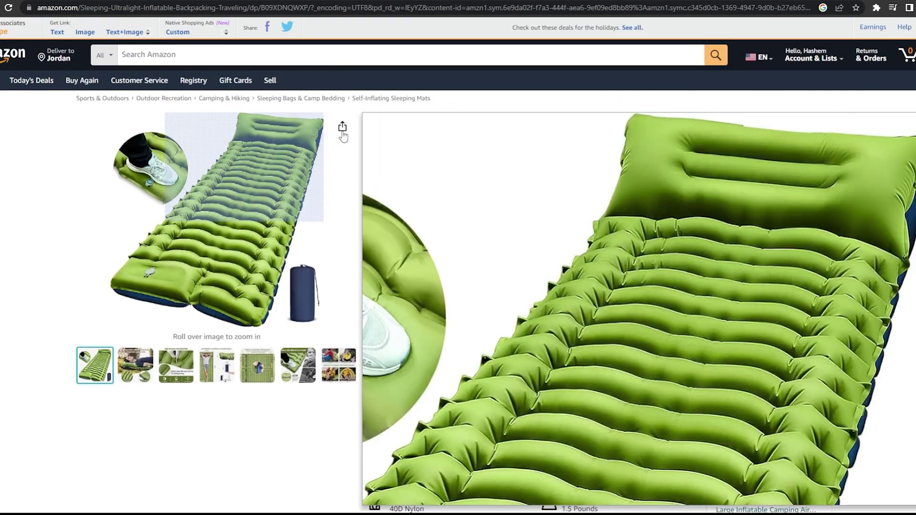
pyautogui.click(342, 129)
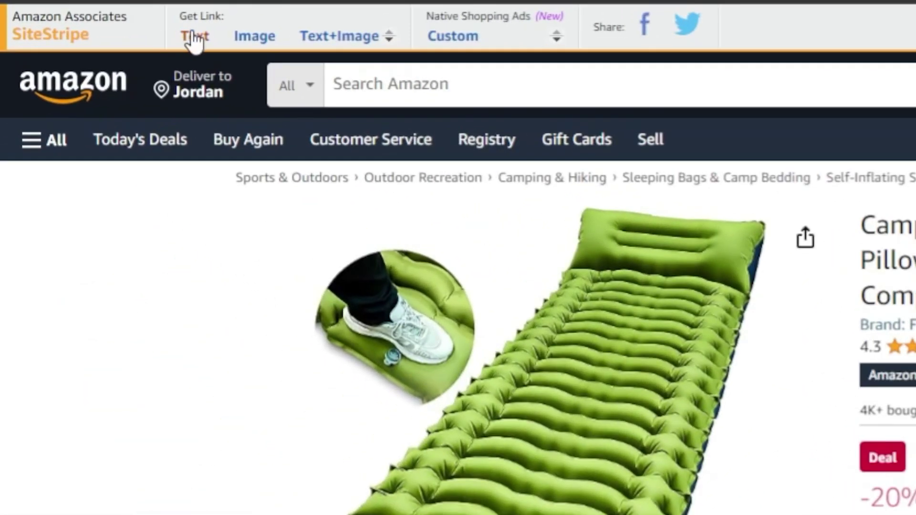
# Step: Generate a text affiliate link and compare its full and short URL forms
pyautogui.click(57, 34)
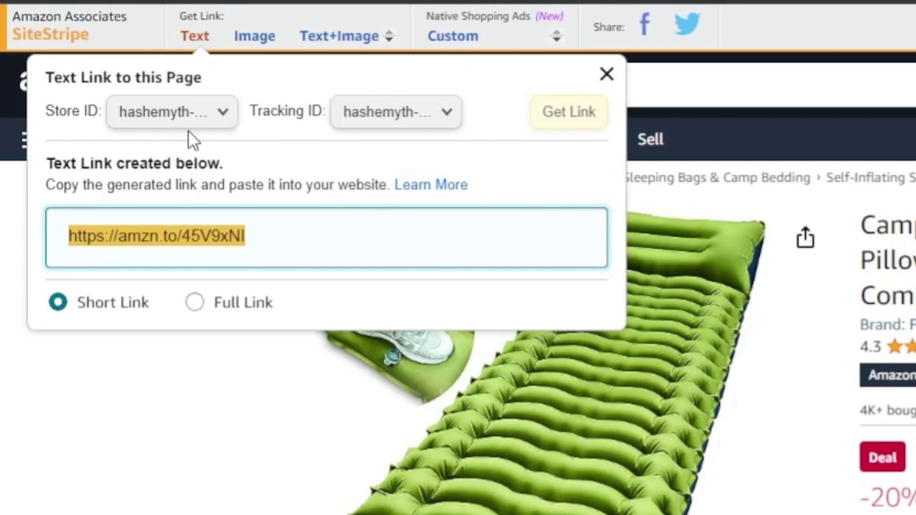
pyautogui.click(194, 302)
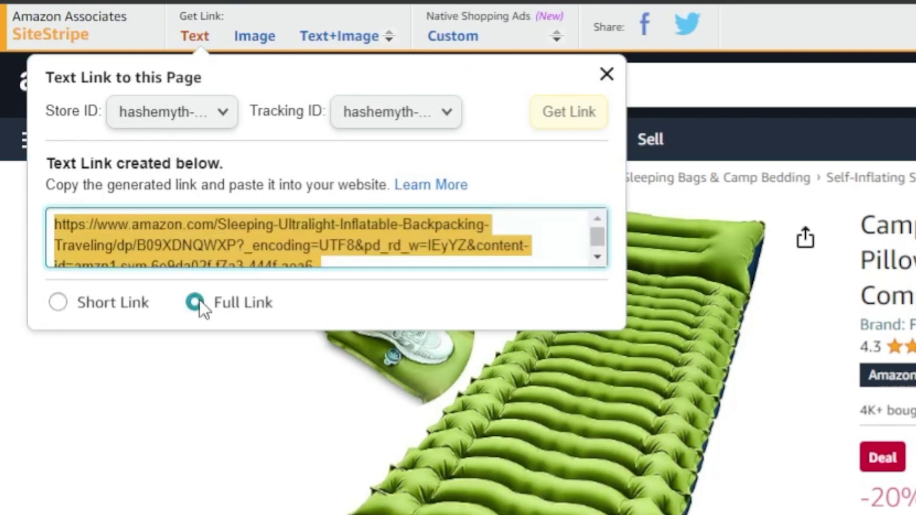
pyautogui.click(95, 301)
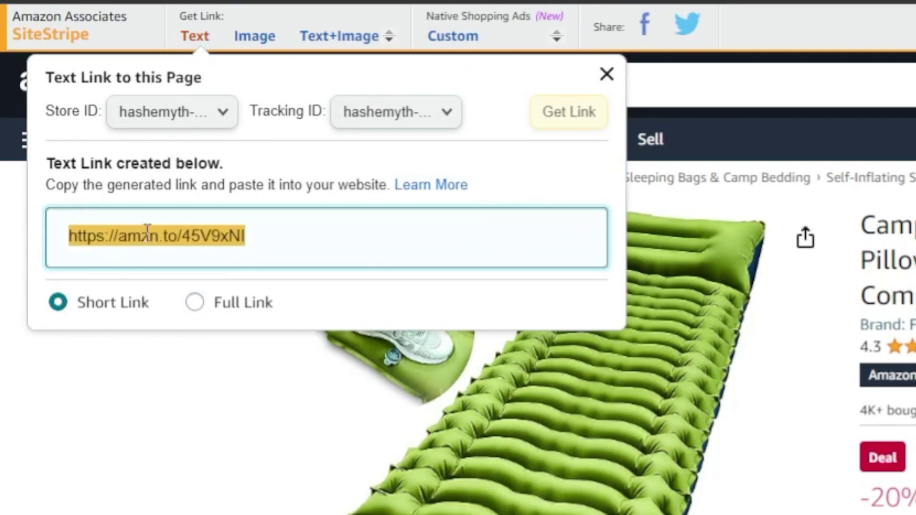
# Step: Generate image and text+image affiliate links, then return to the text link
pyautogui.click(268, 37)
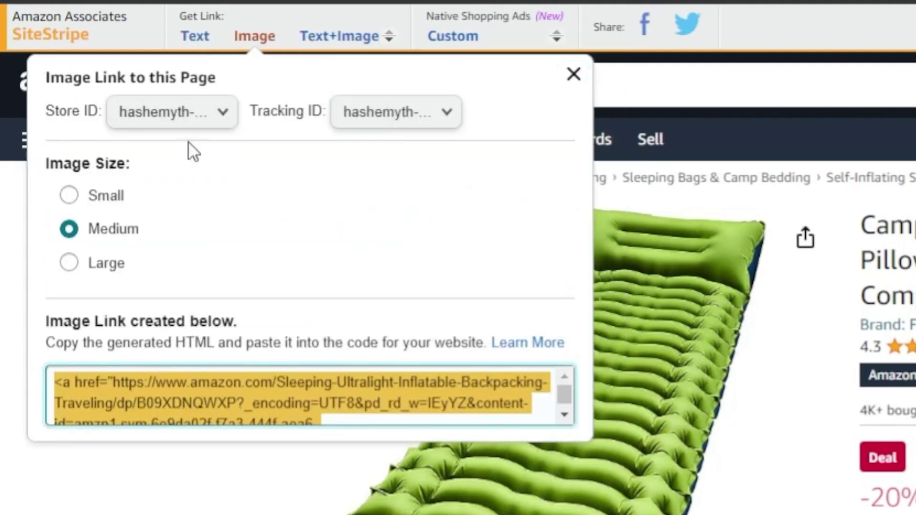
pyautogui.click(307, 38)
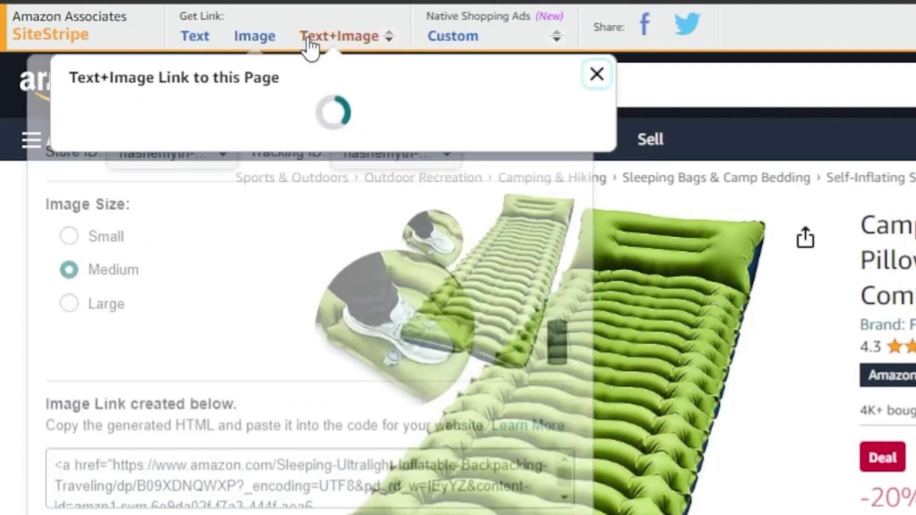
pyautogui.click(194, 38)
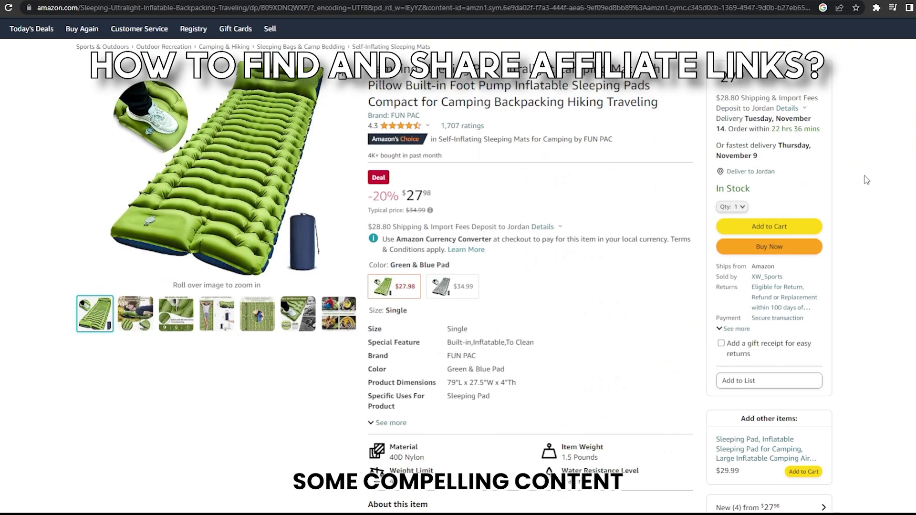
pyautogui.scroll(-1, 830, 179)
pyautogui.scroll(-2, 829, 180)
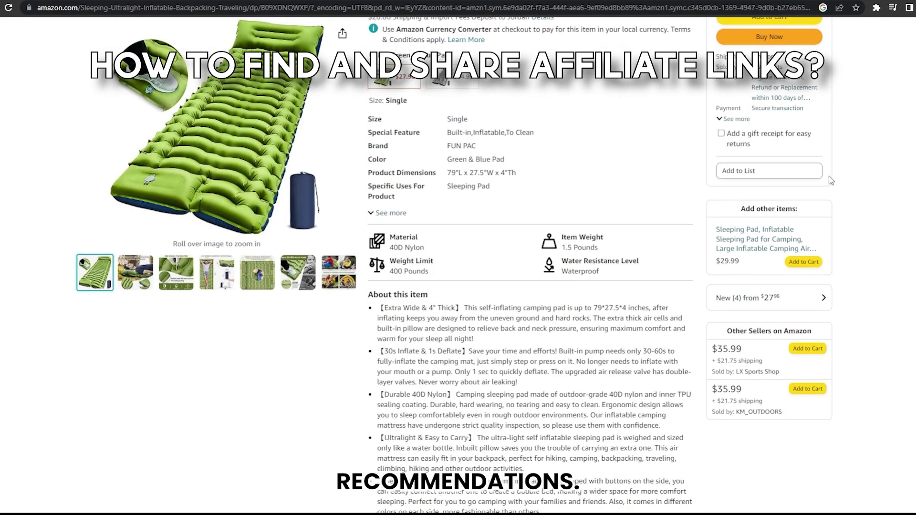
pyautogui.scroll(-1, 829, 215)
pyautogui.scroll(-3, 770, 331)
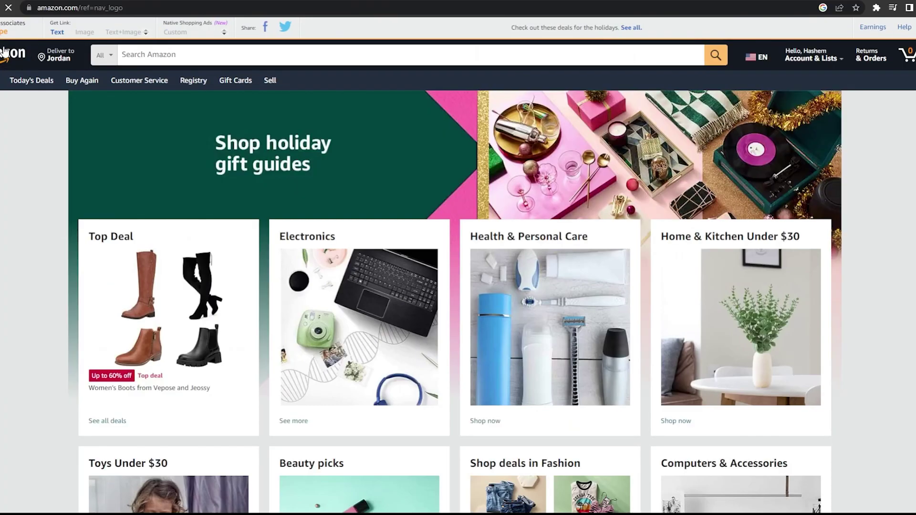
pyautogui.scroll(-5, 15, 151)
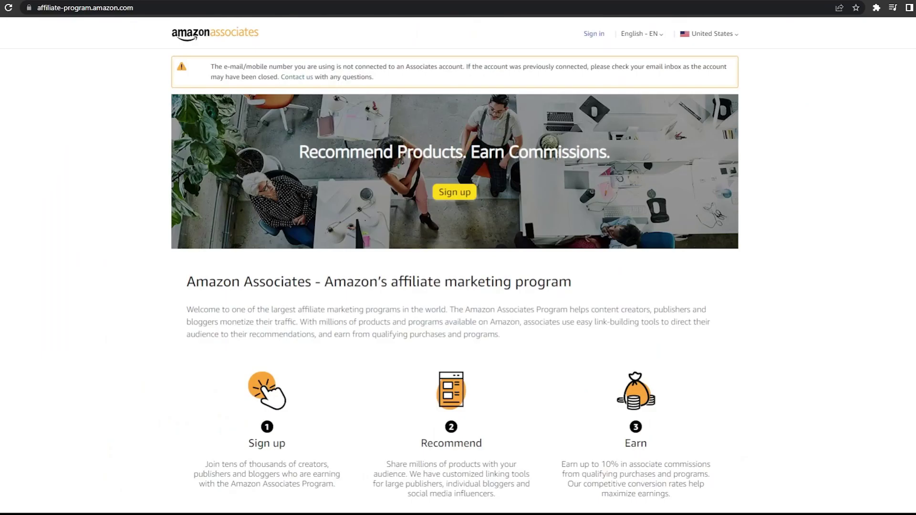
pyautogui.scroll(-1, 79, 239)
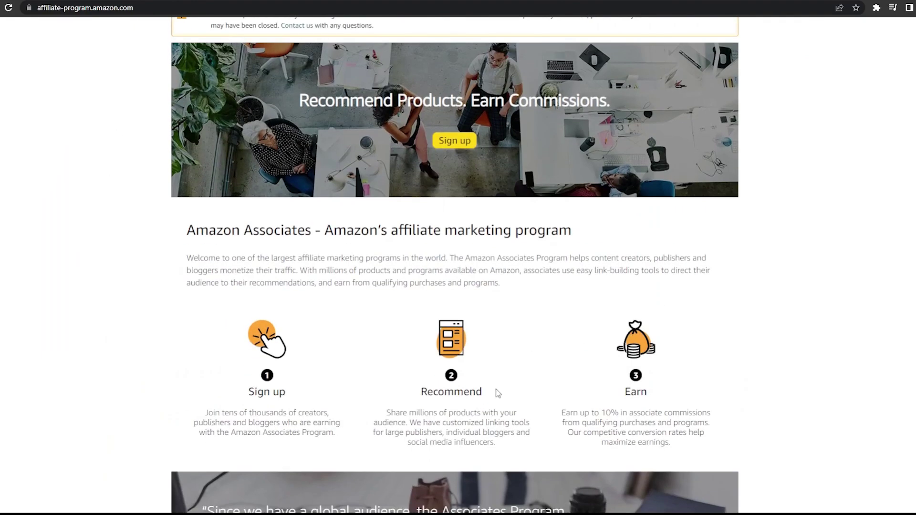
pyautogui.moveTo(495, 393); pyautogui.dragTo(422, 391)
pyautogui.click(816, 365)
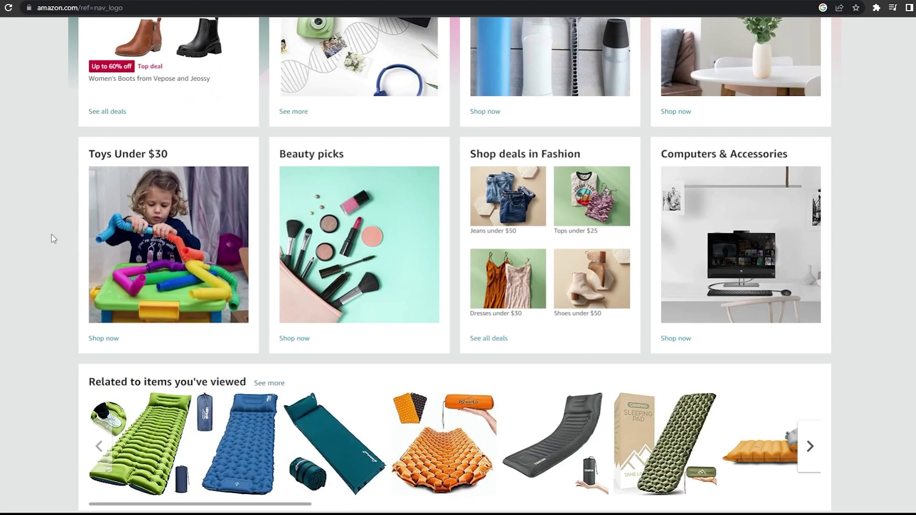
pyautogui.scroll(-2, 537, 294)
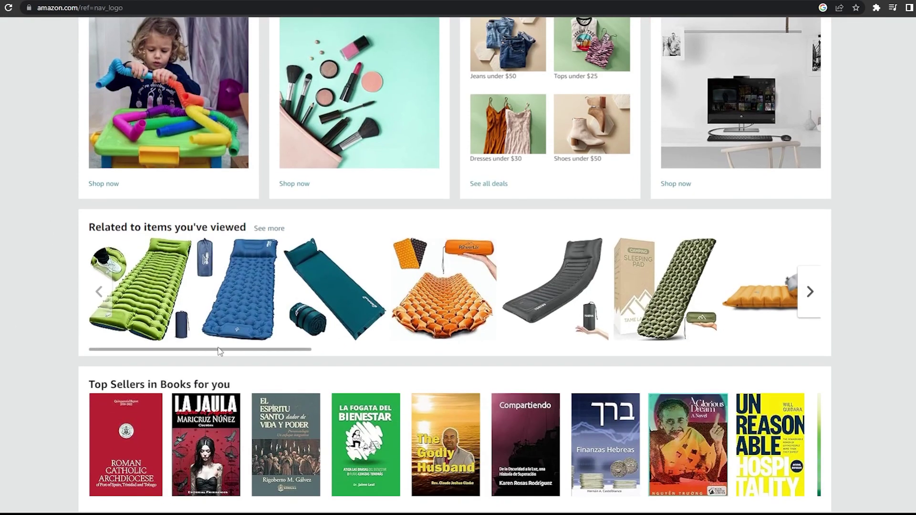
pyautogui.moveTo(288, 351); pyautogui.dragTo(658, 350)
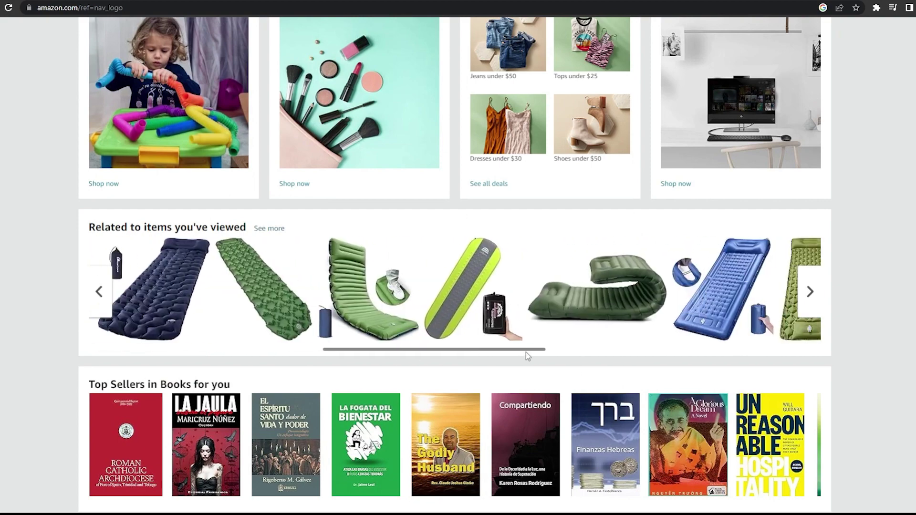
pyautogui.scroll(-1, 658, 356)
pyautogui.scroll(-2, 658, 356)
pyautogui.scroll(-1, 658, 355)
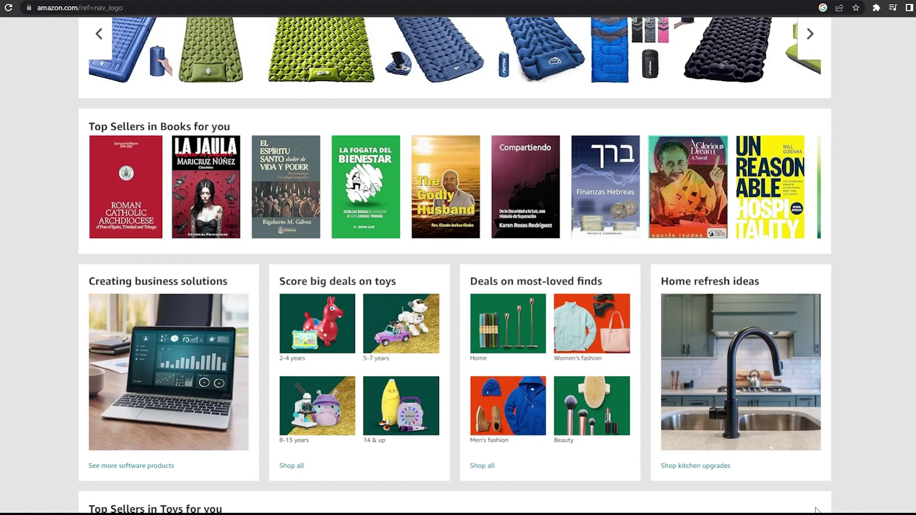
pyautogui.scroll(-2, 906, 317)
pyautogui.scroll(1, 854, 321)
pyautogui.scroll(-1, 848, 324)
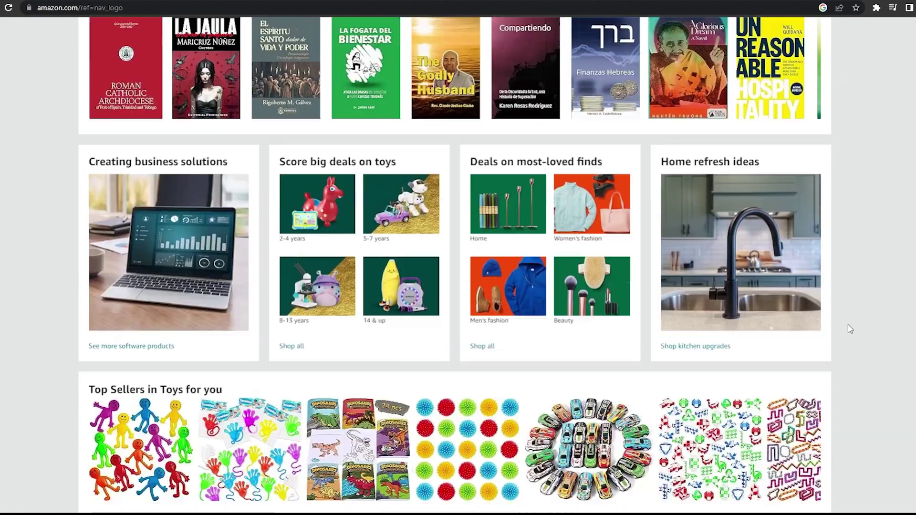
pyautogui.scroll(-4, 848, 324)
pyautogui.scroll(-2, 845, 326)
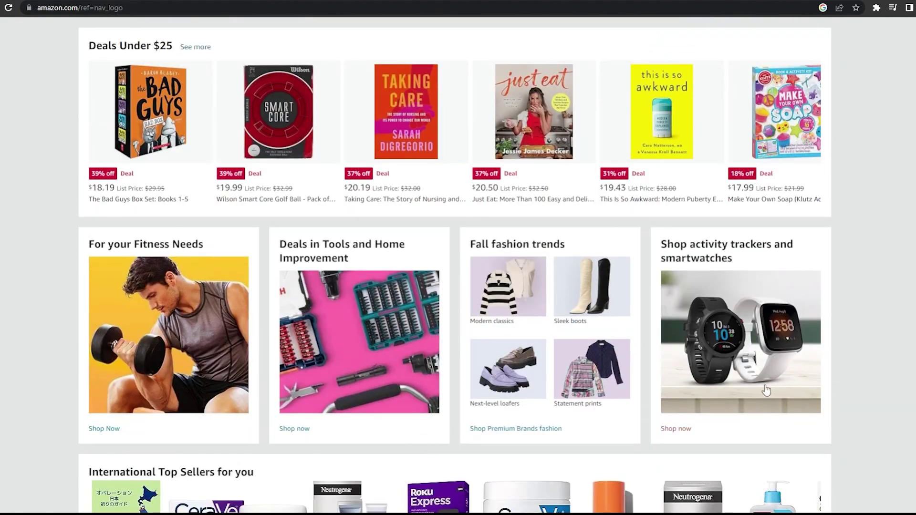
# Step: Open the Shop Now results for the For your Fitness Needs card
pyautogui.click(106, 428)
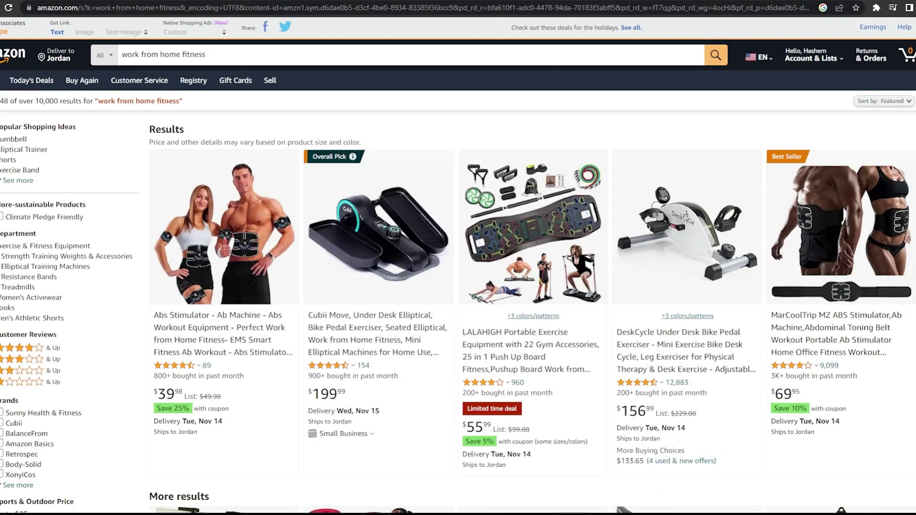
pyautogui.scroll(-1, 458, 286)
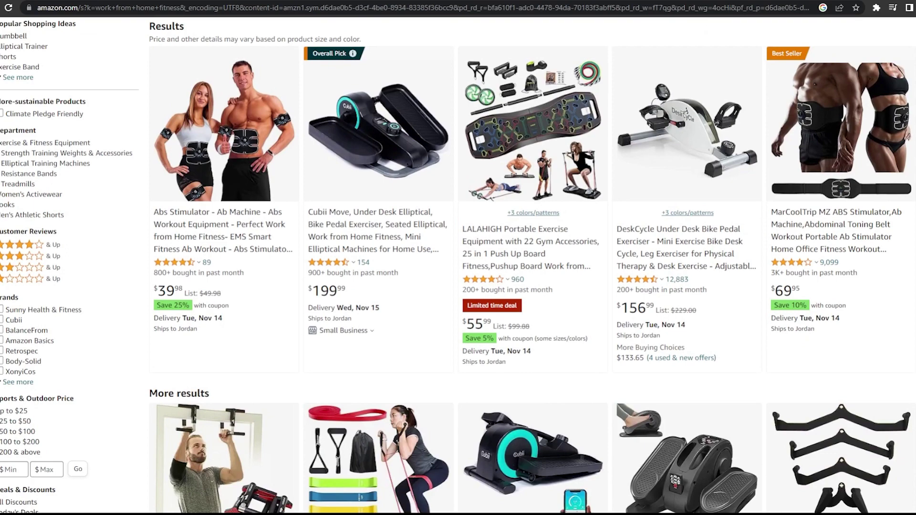
pyautogui.scroll(-3, 166, 336)
pyautogui.scroll(-1, 167, 336)
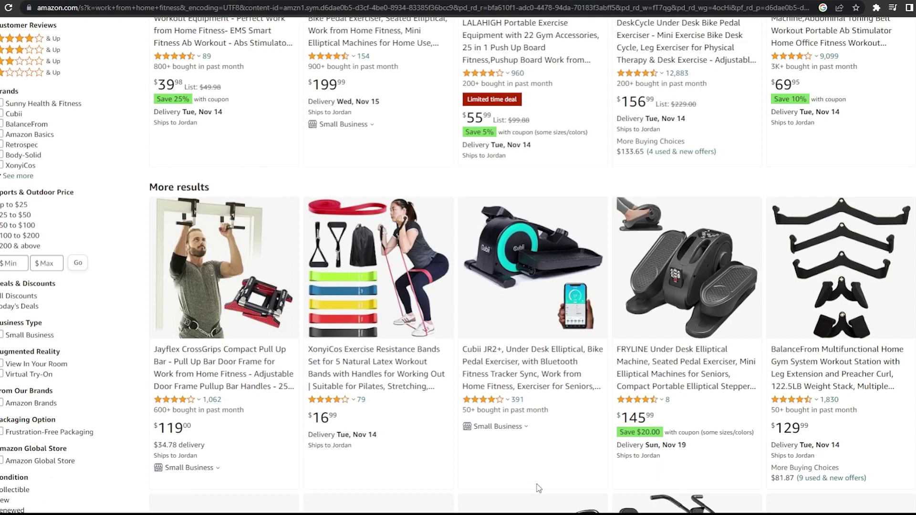
pyautogui.scroll(-3, 538, 489)
pyautogui.scroll(-2, 540, 487)
pyautogui.scroll(-2, 543, 485)
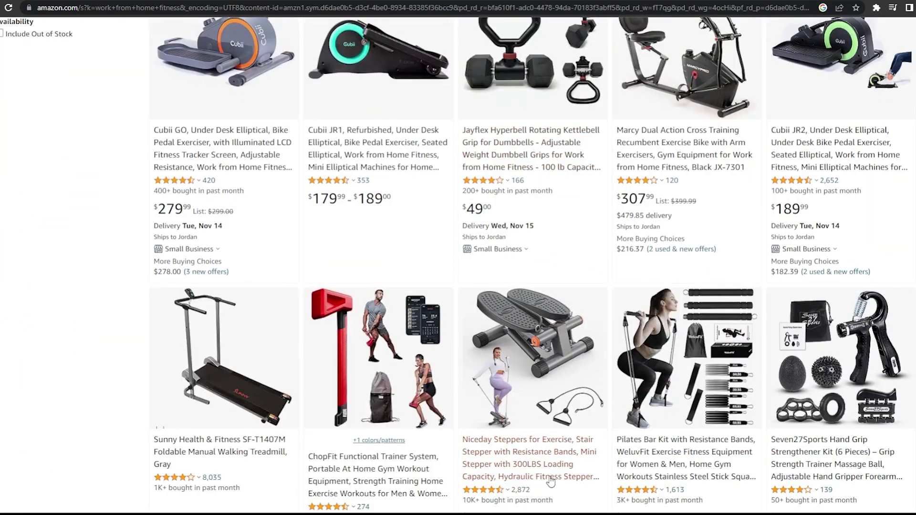
pyautogui.scroll(-1, 551, 482)
pyautogui.scroll(-2, 124, 329)
pyautogui.scroll(-3, 124, 329)
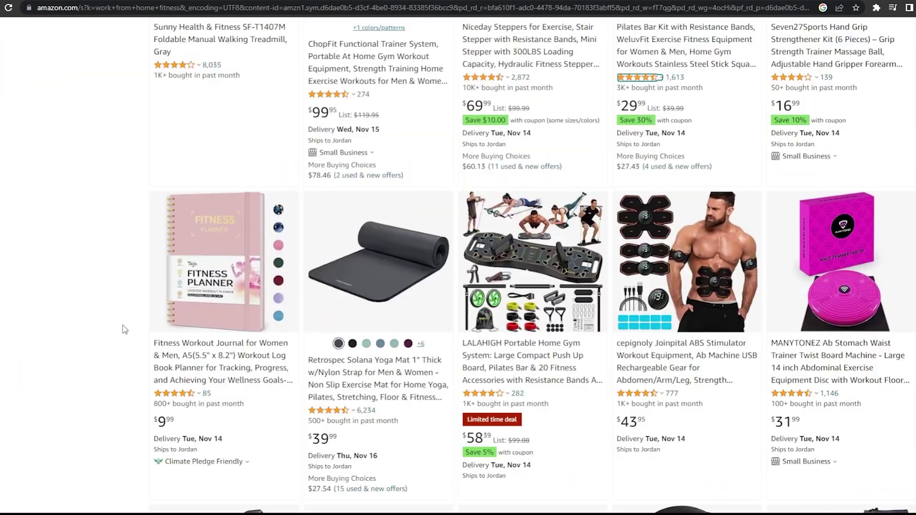
pyautogui.scroll(-3, 124, 329)
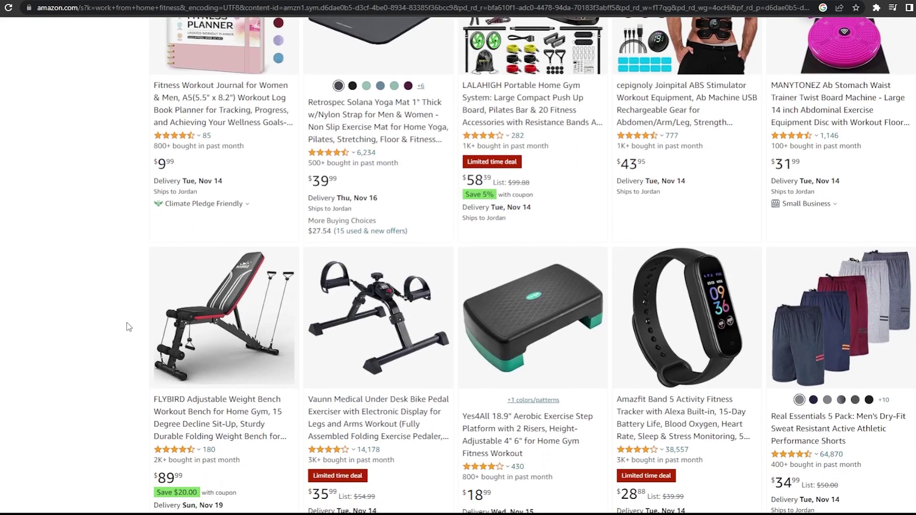
pyautogui.scroll(-3, 90, 314)
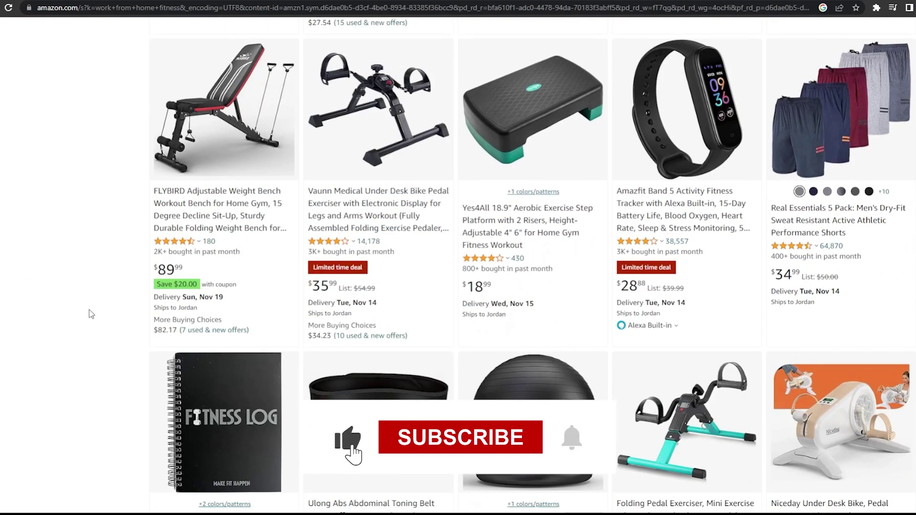
pyautogui.scroll(-2, 90, 314)
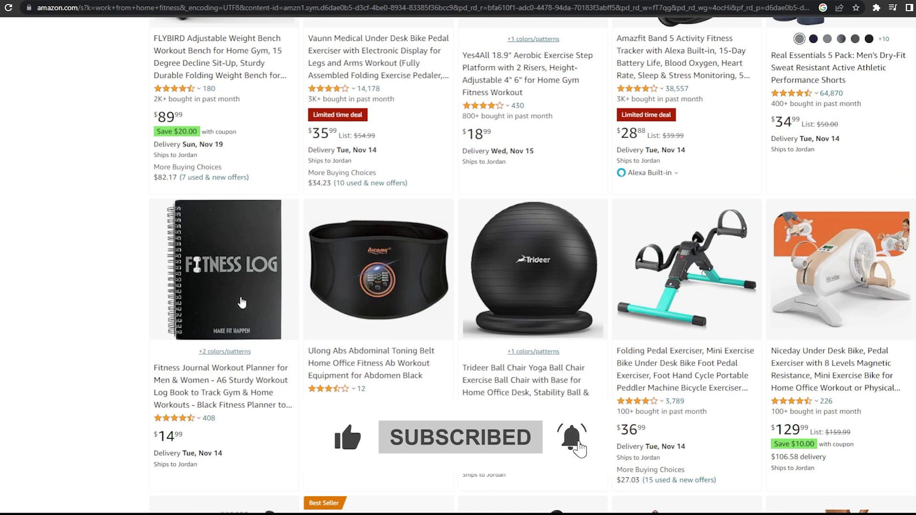